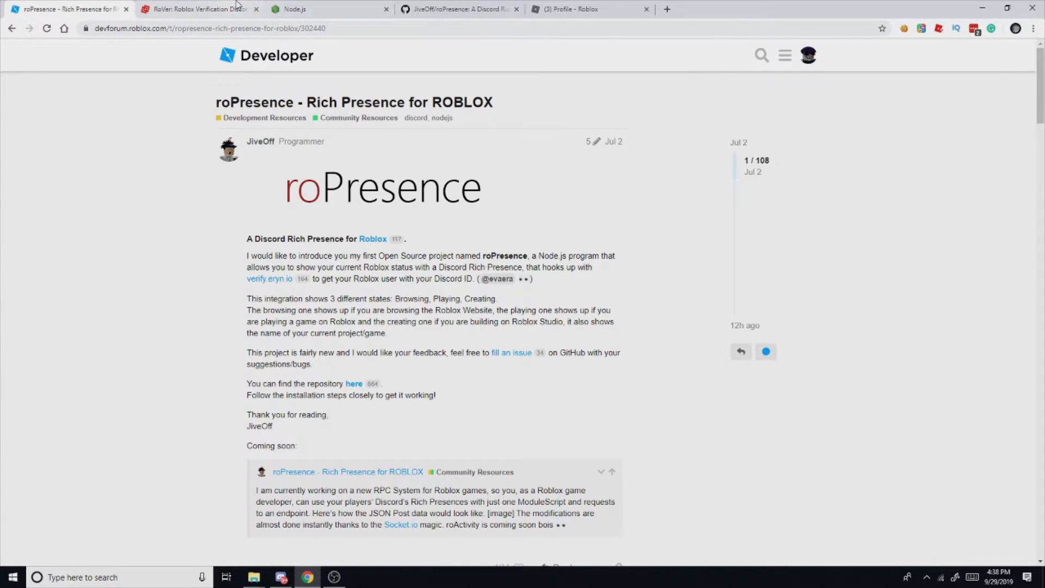
- Open RoVer's Roblox Discord Account Verification page and check whether the Discord account is already verified
click(196, 9)
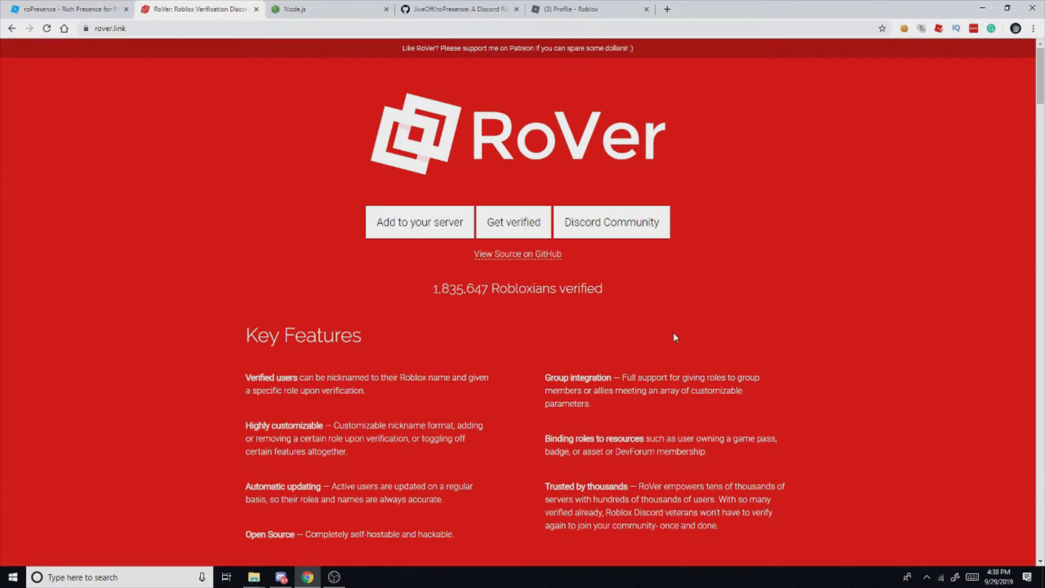
triple_click(574, 290)
click(681, 293)
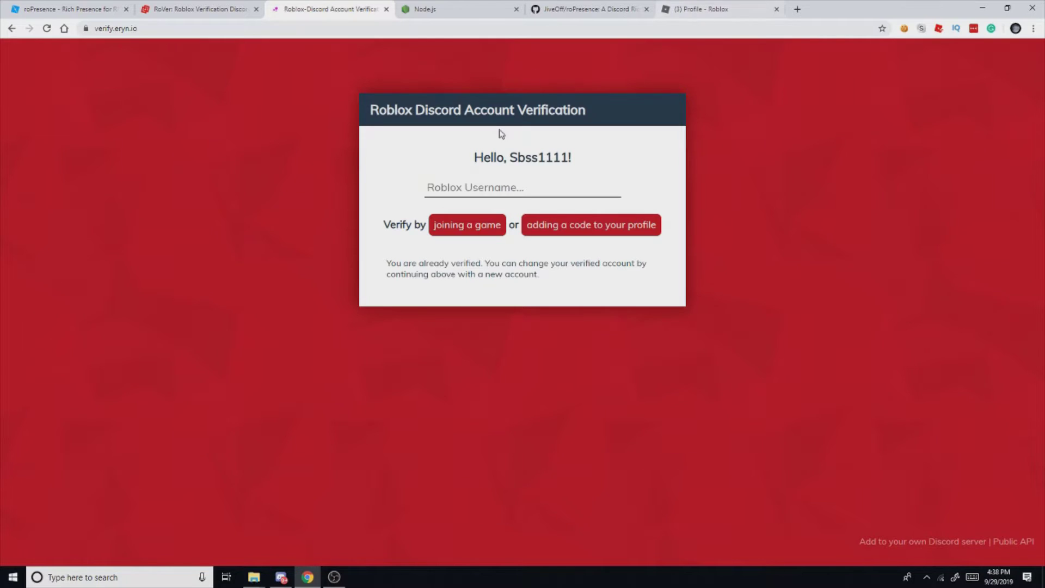
triple_click(518, 153)
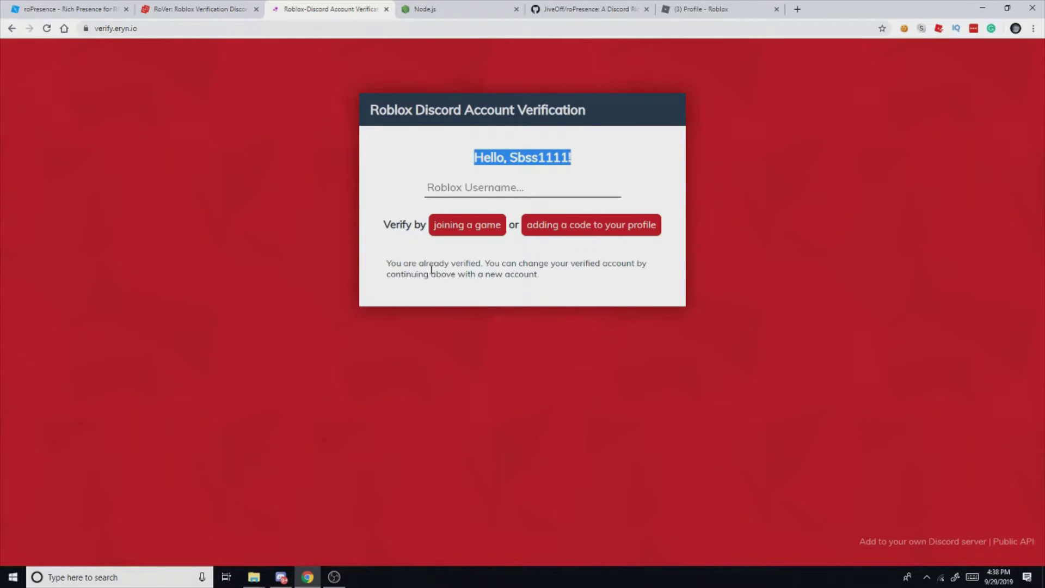
drag(387, 263, 595, 267)
double_click(555, 264)
click(601, 187)
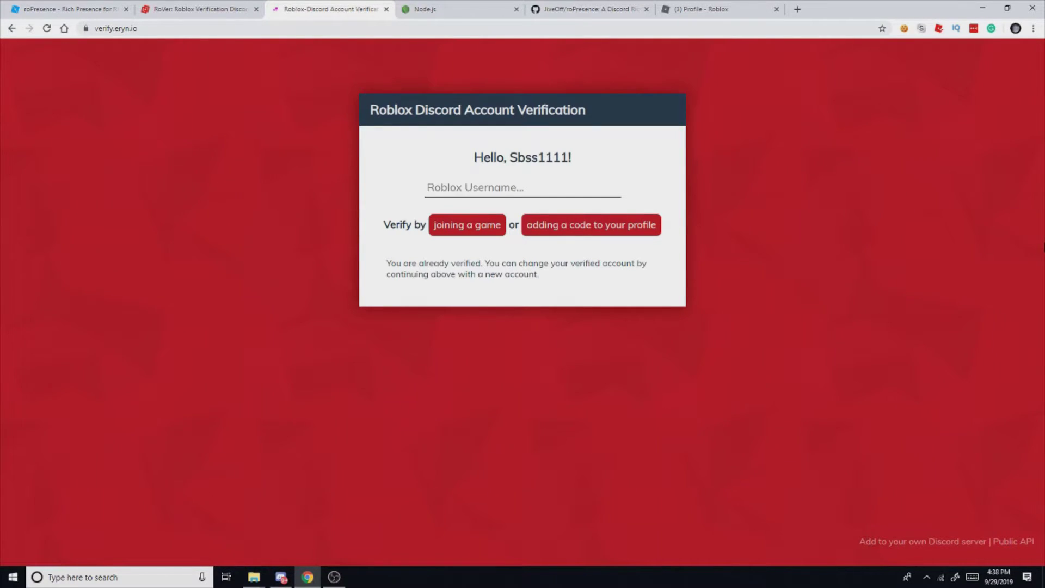
- Download the Node.js 10.16.3 LTS installer for Windows (x64) and launch it
click(433, 6)
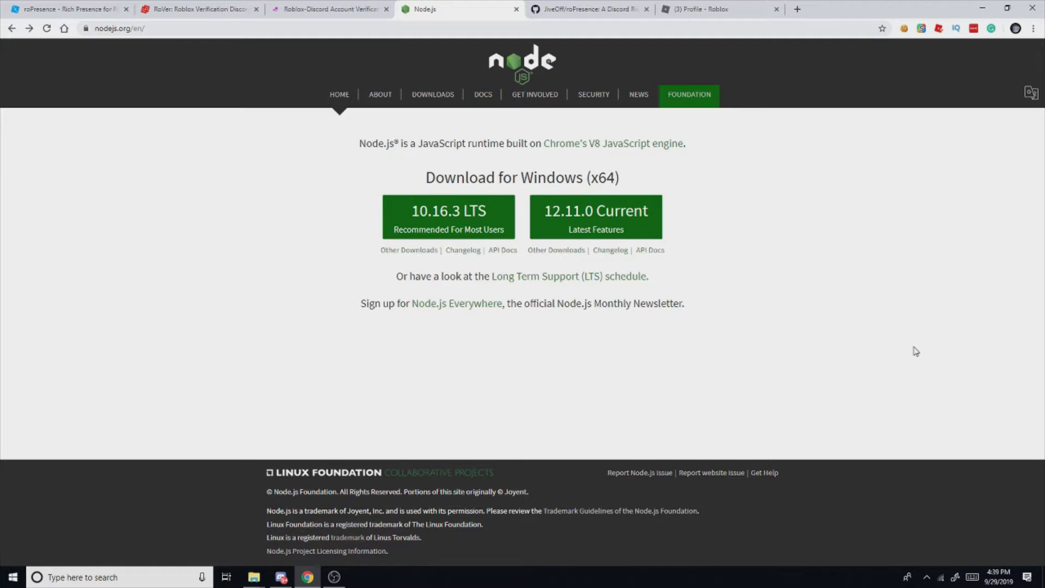
click(403, 250)
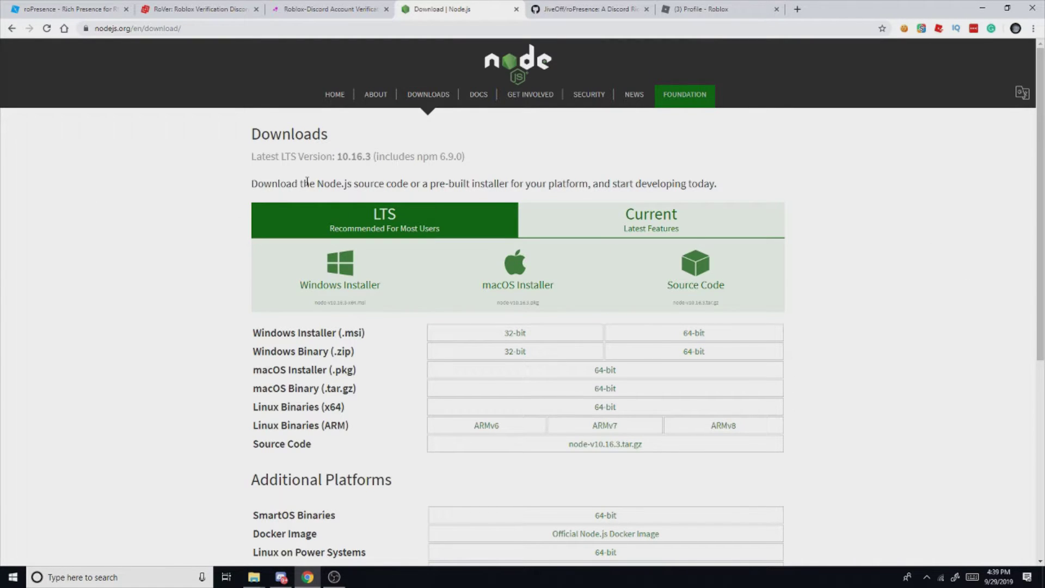
click(11, 28)
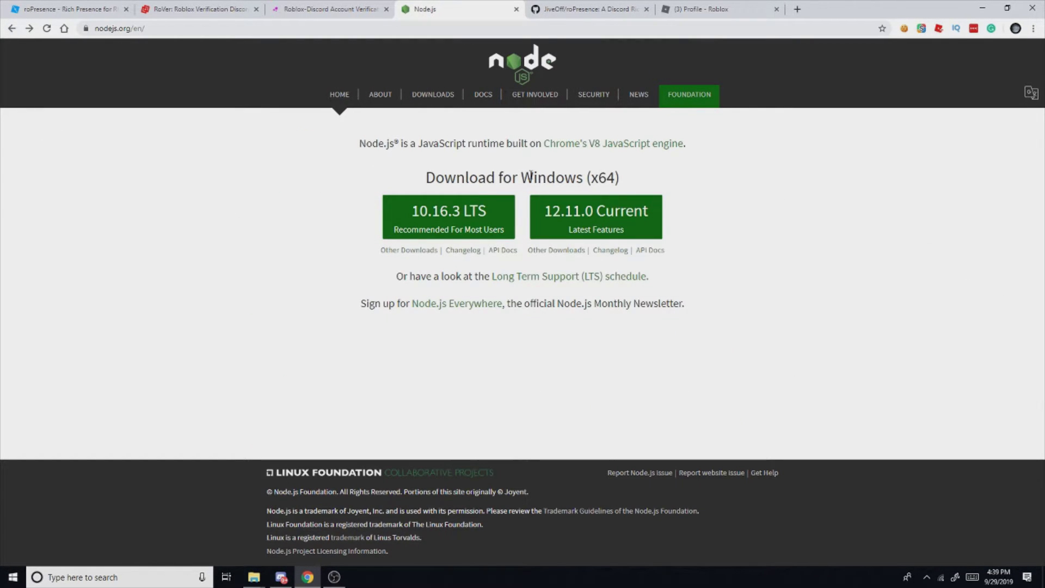
double_click(491, 174)
click(491, 175)
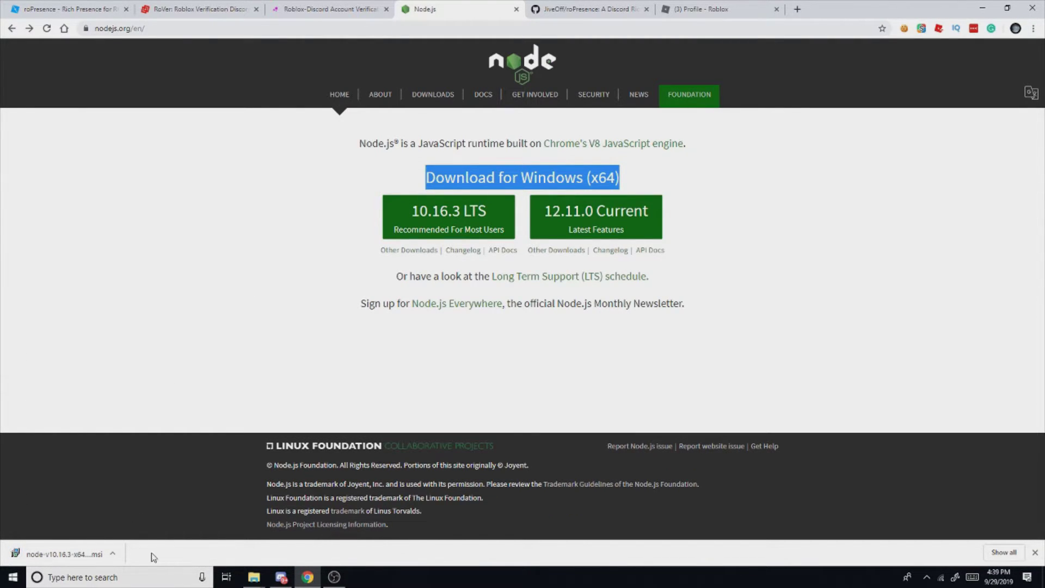
click(77, 553)
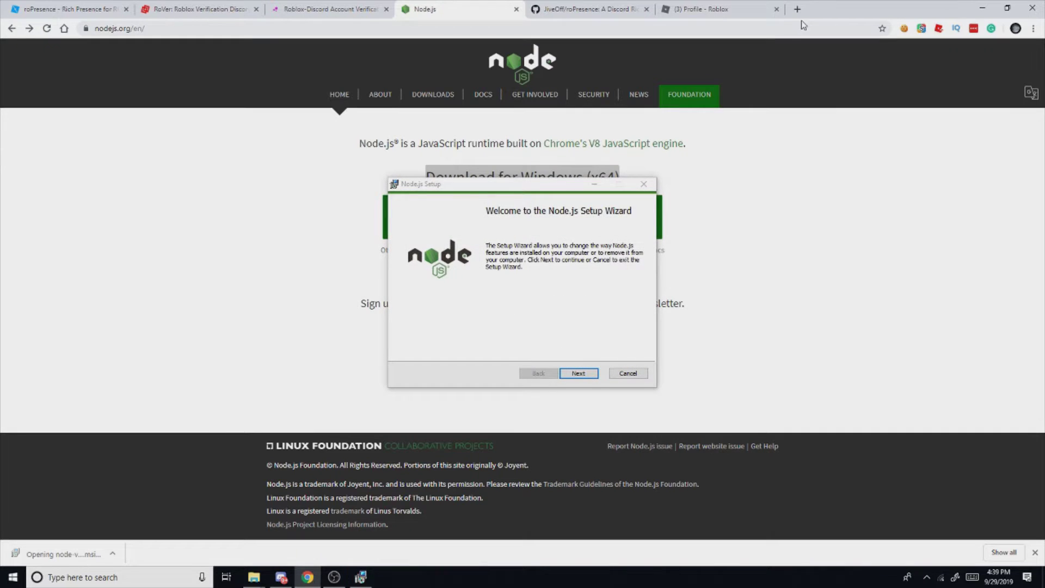
- Advance the Node.js setup to Custom Setup and review the runtime, npm package manager, documentation shortcuts and Add to PATH features
mouse_move(474, 190)
mouse_down()
mouse_move(399, 177)
mouse_move(448, 185)
mouse_move(604, 114)
mouse_move(407, 149)
mouse_move(419, 194)
mouse_move(501, 180)
mouse_move(413, 180)
mouse_move(474, 179)
mouse_up()
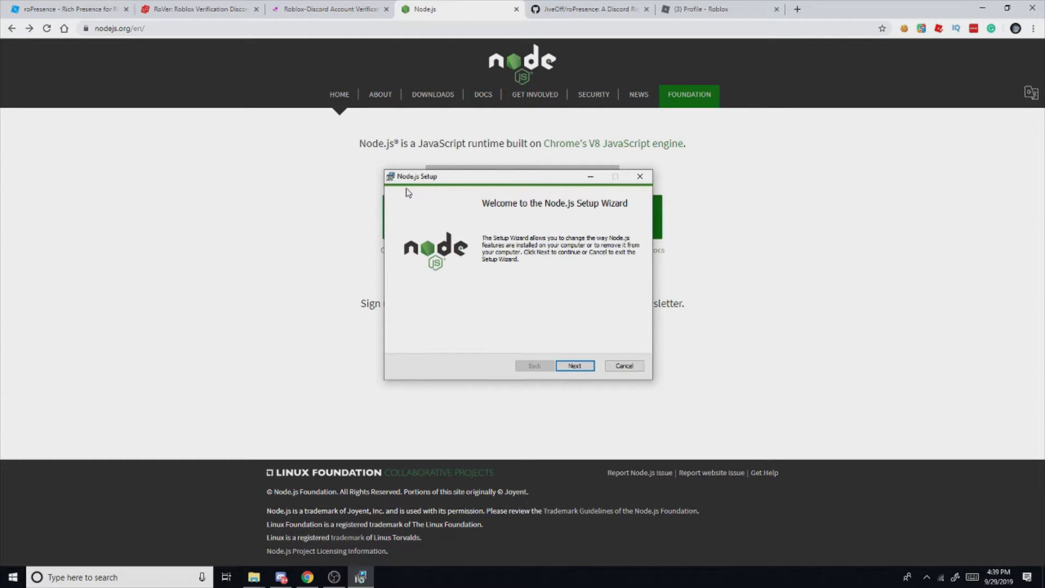
click(574, 366)
click(467, 237)
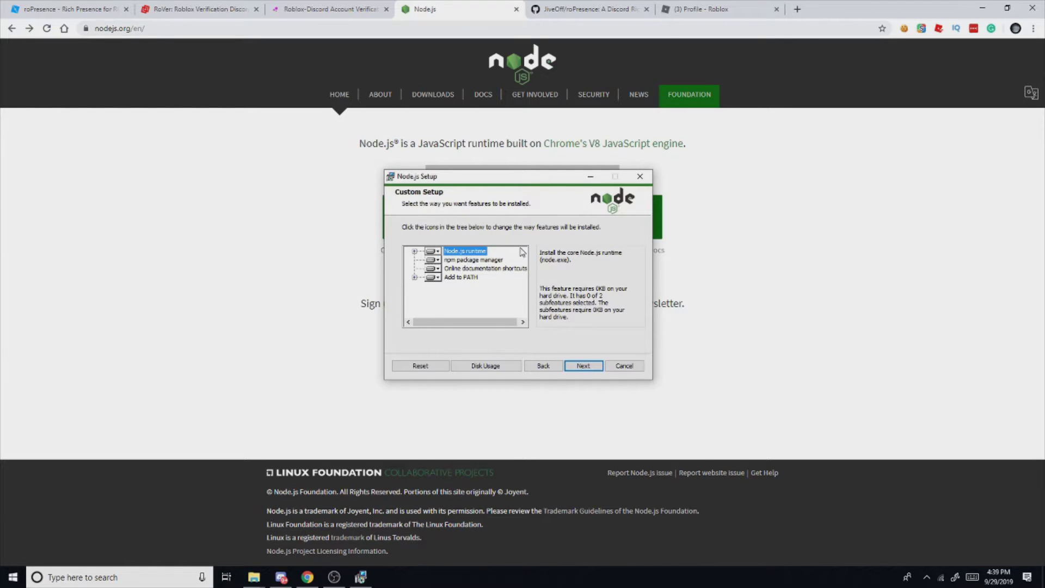
click(436, 251)
click(528, 234)
click(482, 260)
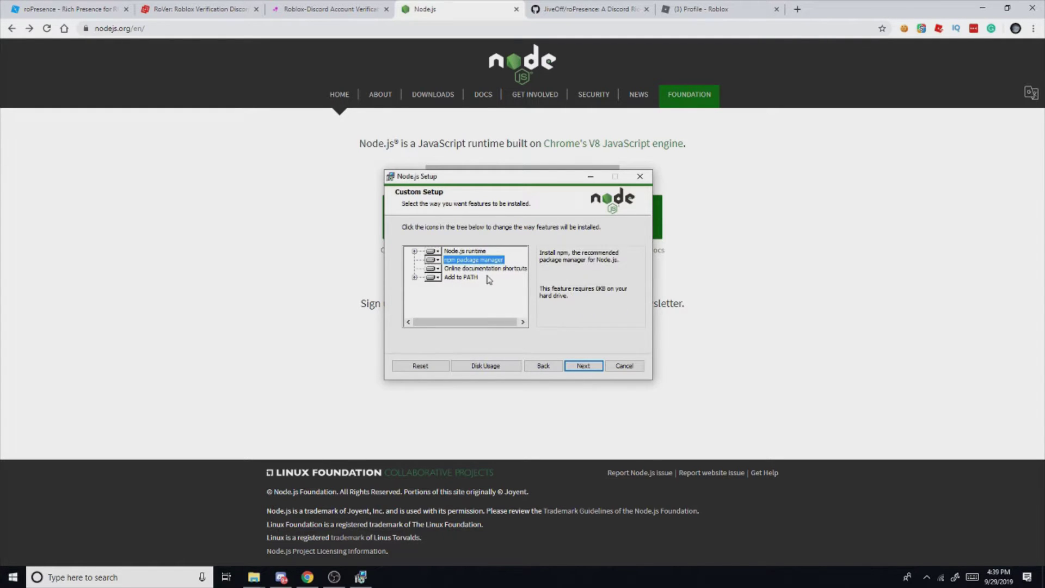
click(486, 269)
click(485, 278)
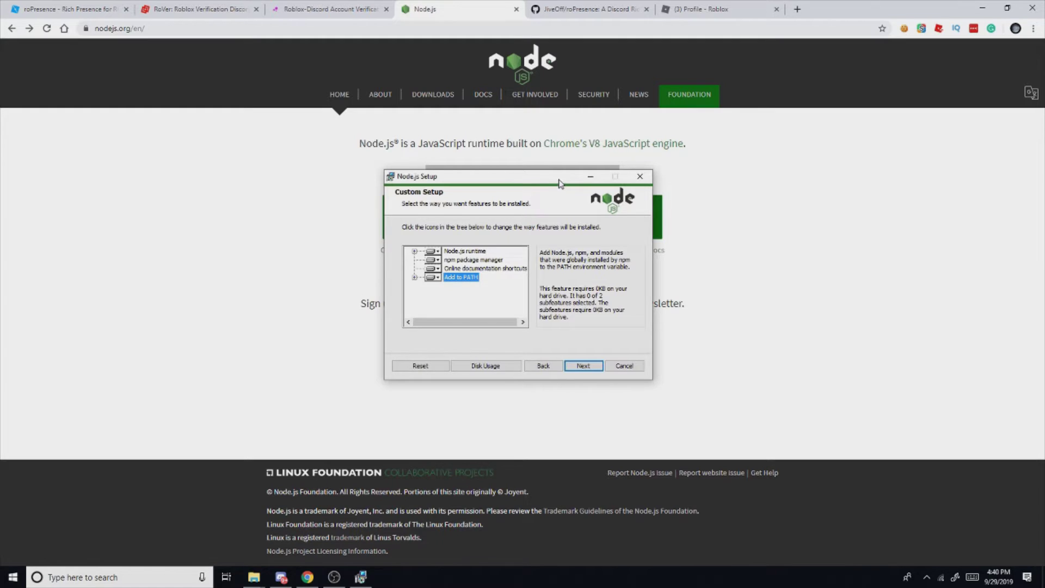
- Accept the default Node.js features, apply the change to the installation and finish the setup wizard
drag(498, 182, 540, 182)
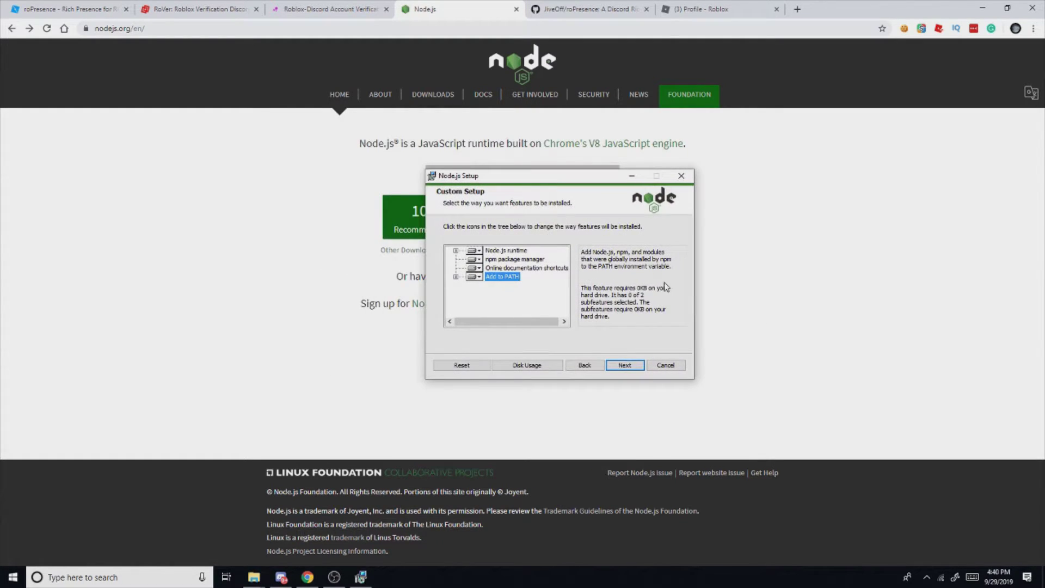
click(626, 365)
drag(476, 179, 430, 175)
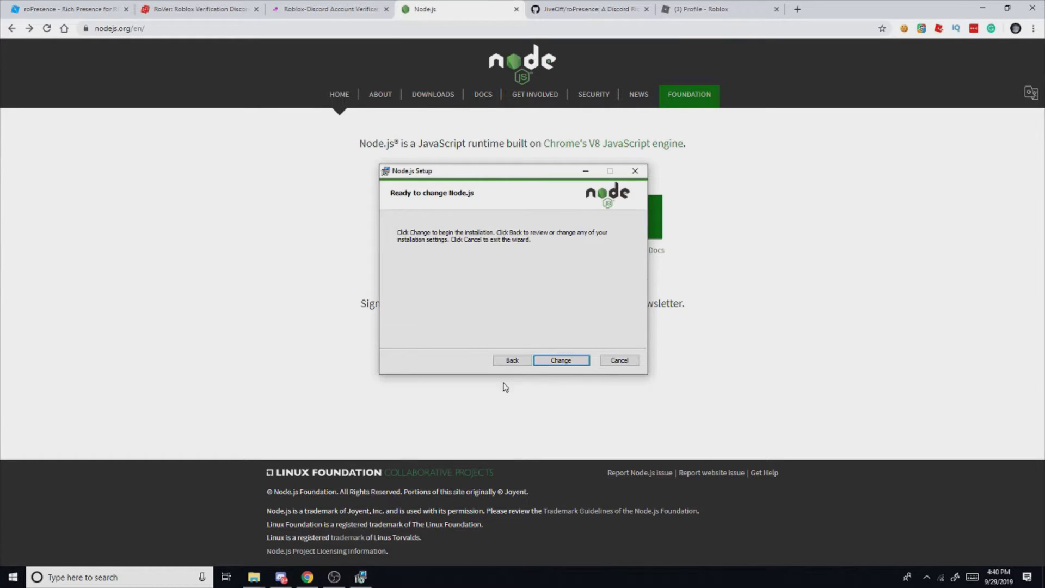
click(561, 360)
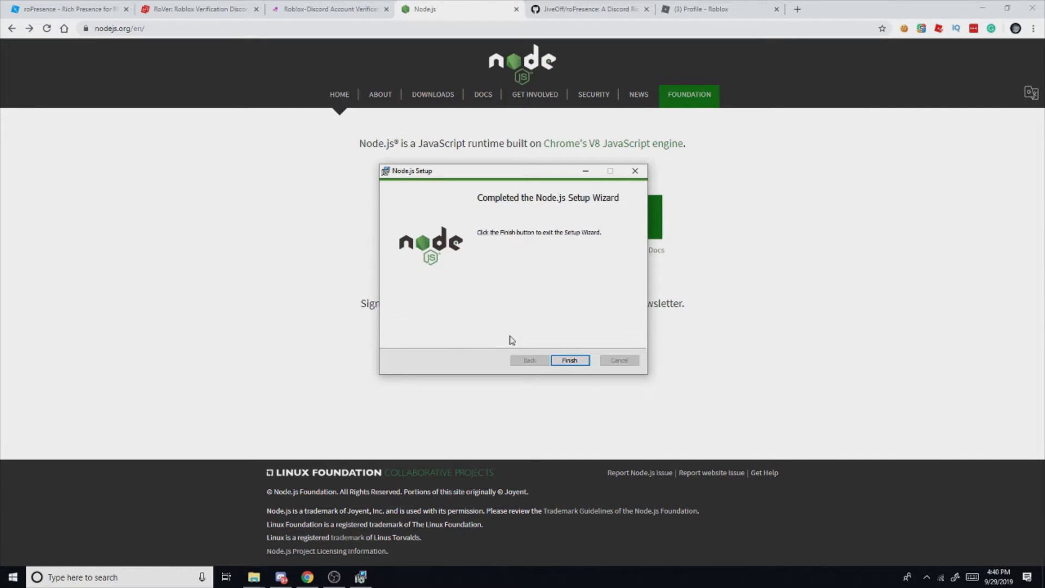
click(569, 359)
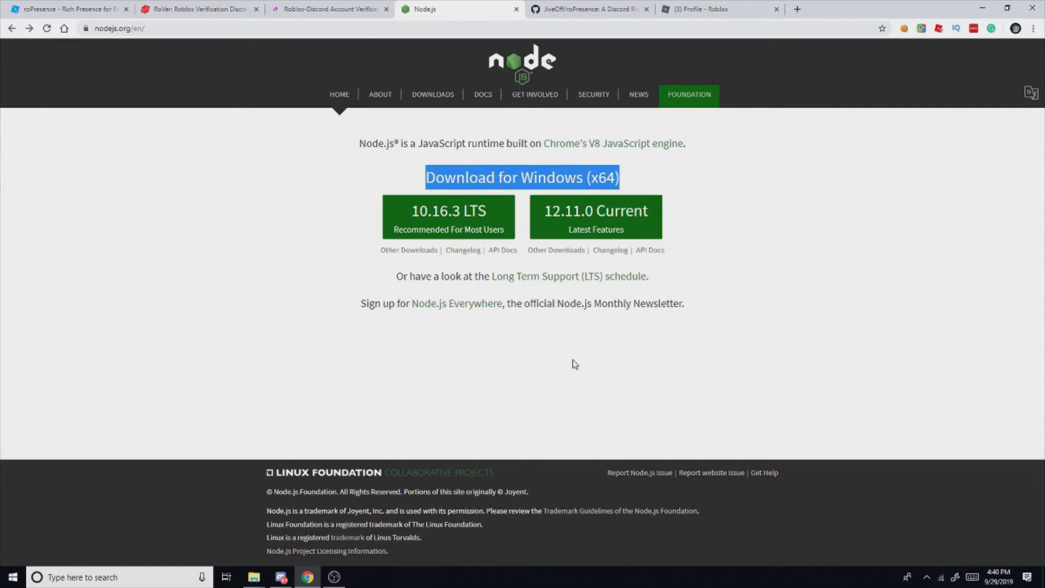
- Download the JiveOff/roPresence repository from GitHub as a ZIP file
click(606, 7)
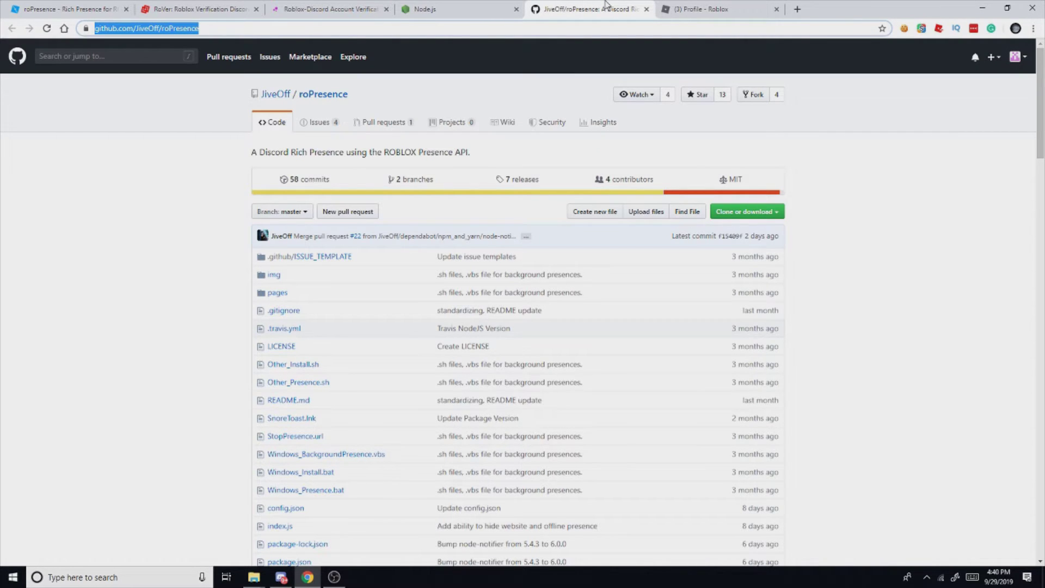
click(867, 161)
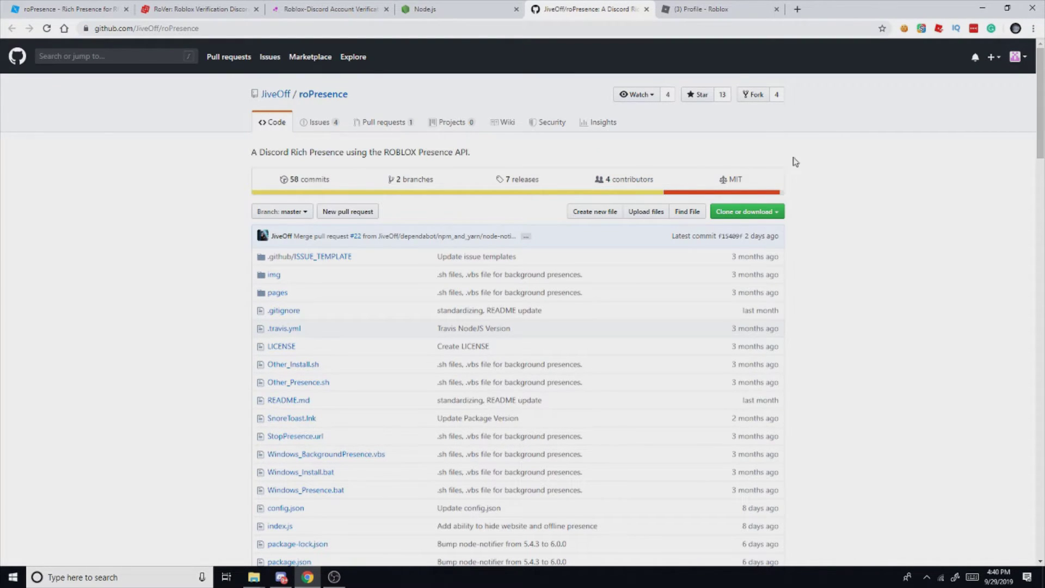
scroll(730, 354, down, 5)
scroll(751, 332, up, 5)
drag(668, 239, 784, 231)
click(783, 232)
click(753, 219)
click(746, 300)
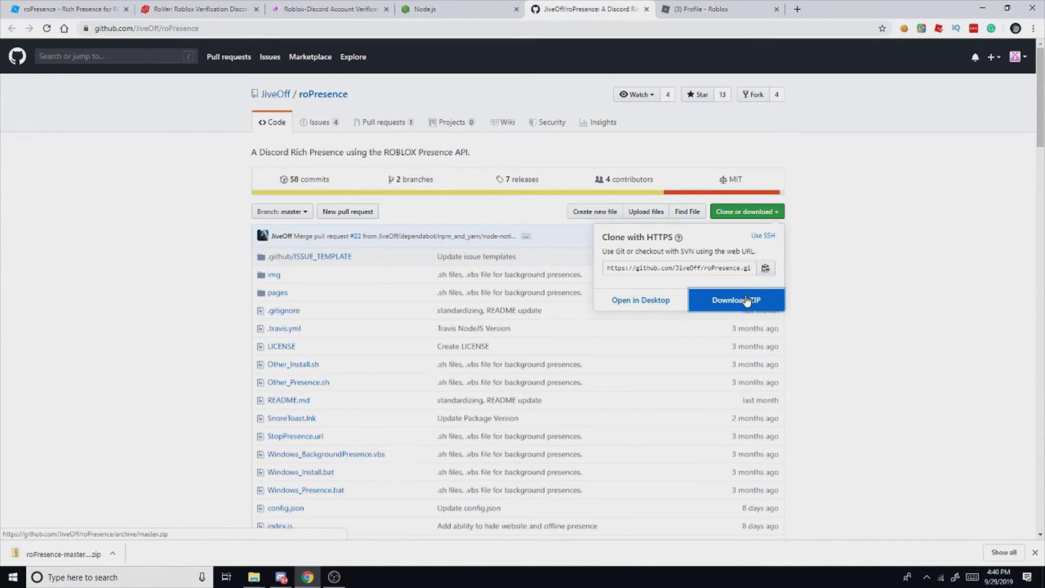
click(983, 229)
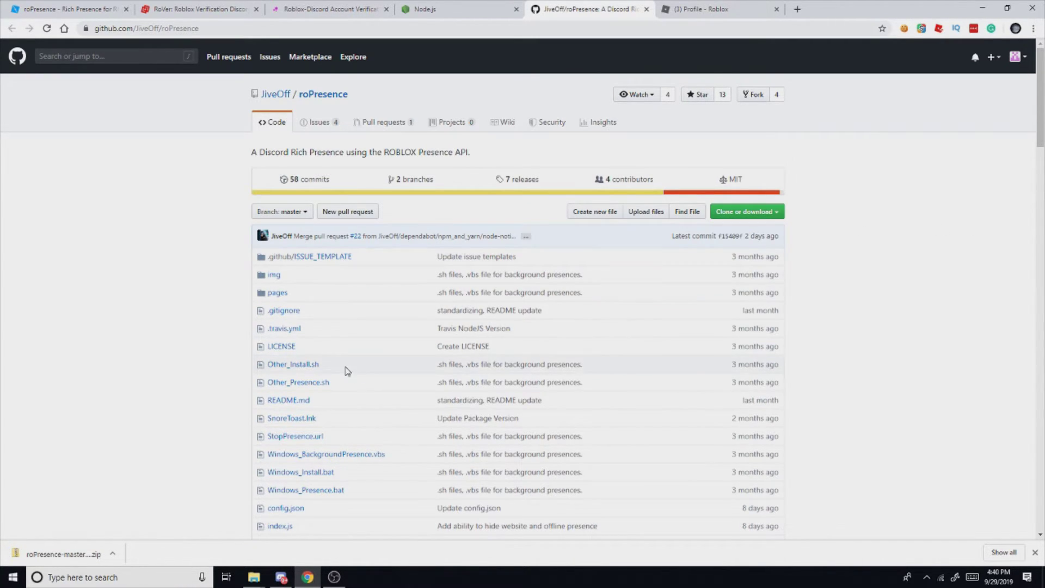
- Extract the downloaded roPresence-master archive to its default Downloads folder and open the extracted roPresence-master folder
click(73, 557)
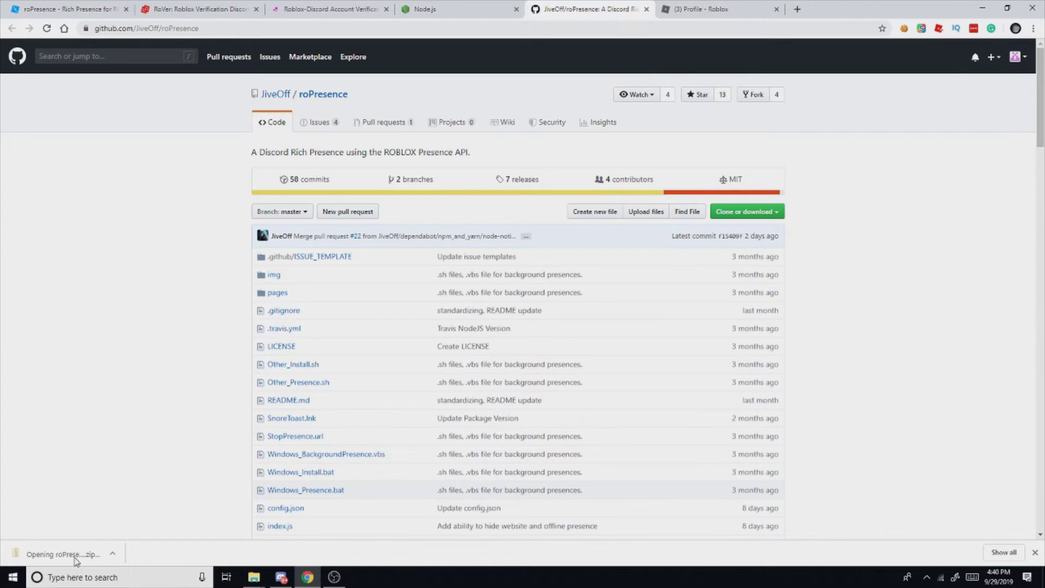
right_click(329, 288)
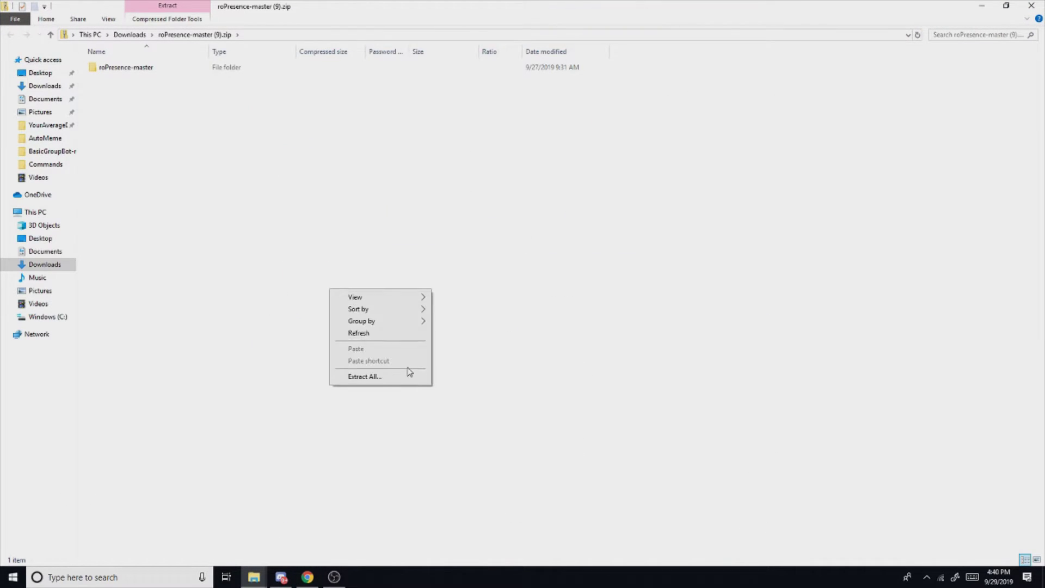
click(375, 375)
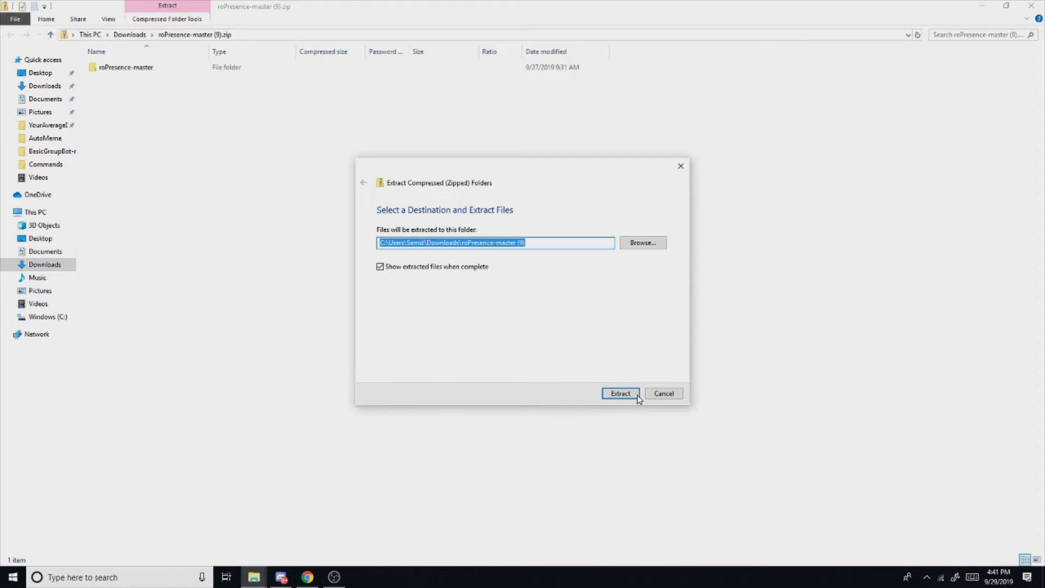
click(616, 394)
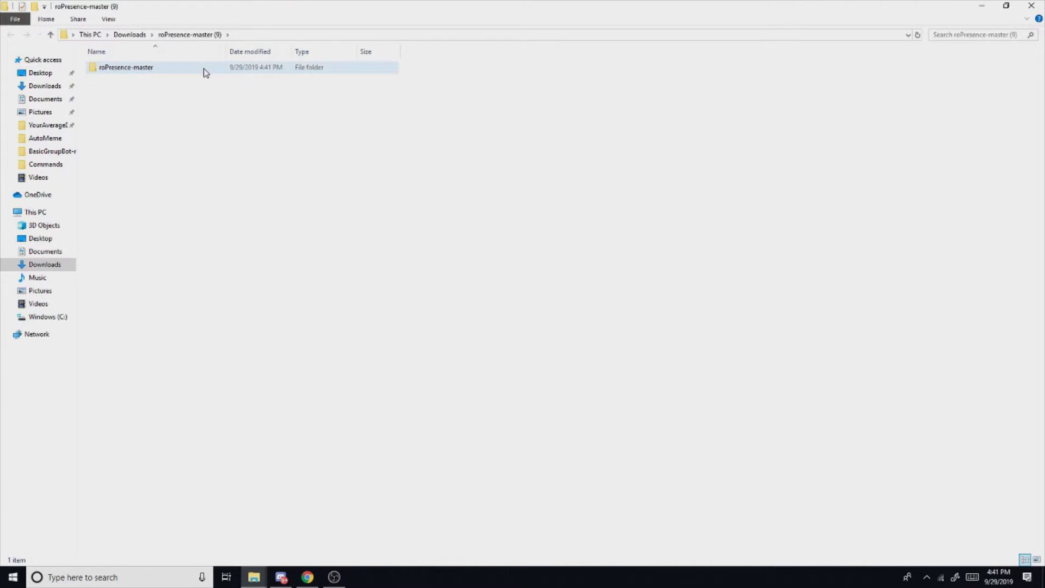
double_click(205, 70)
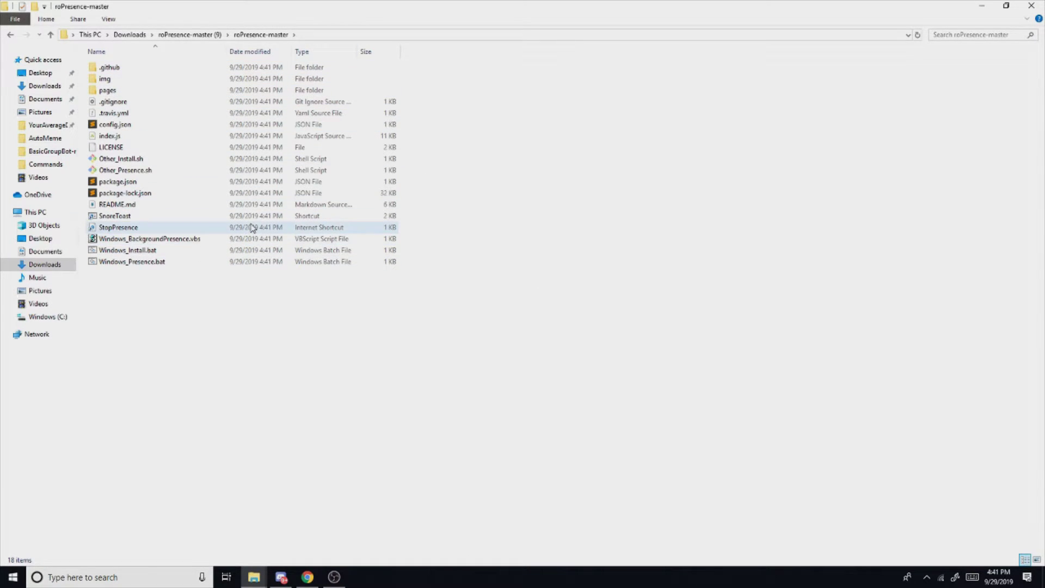
- Run Windows_Install.bat from the roPresence-master folder to install the program's Node modules
click(269, 227)
shift+click(246, 263)
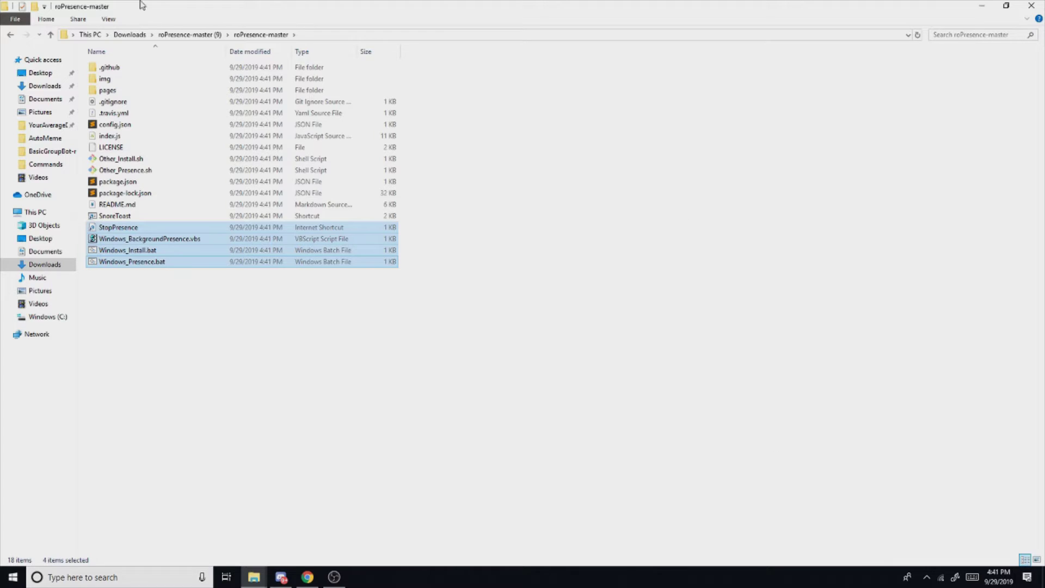
click(606, 258)
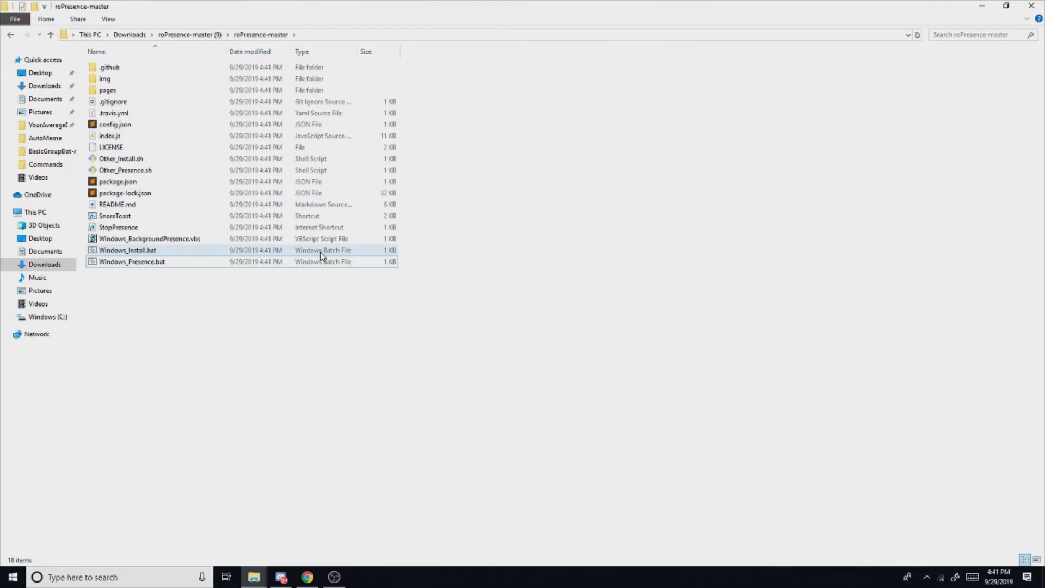
click(348, 250)
click(519, 261)
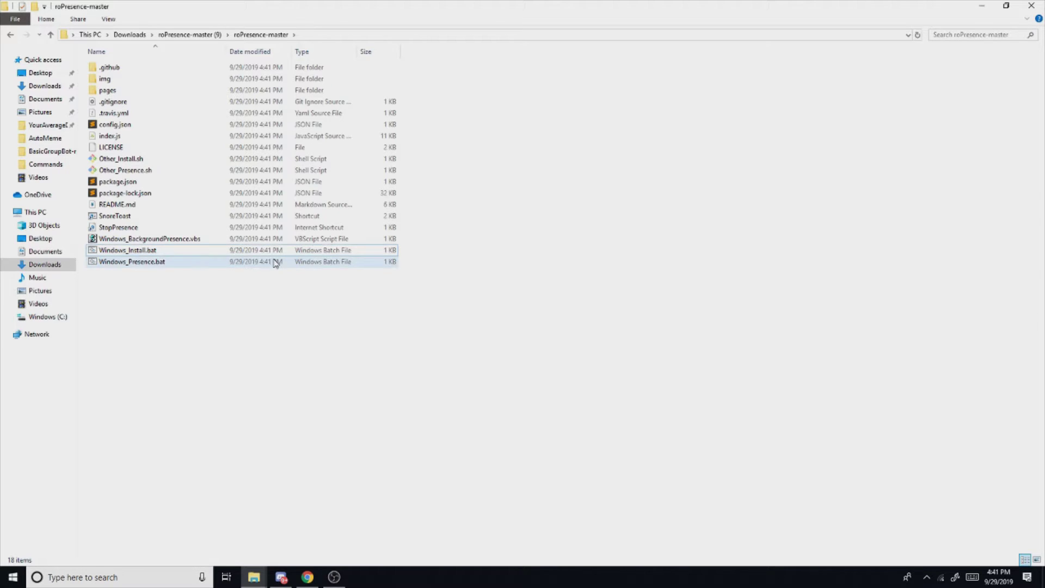
double_click(127, 254)
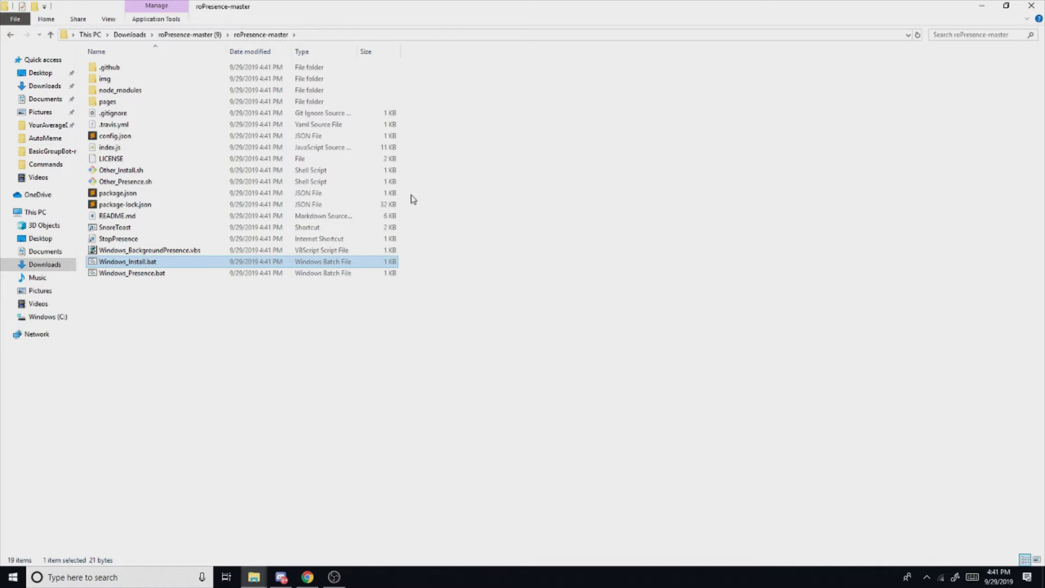
click(199, 308)
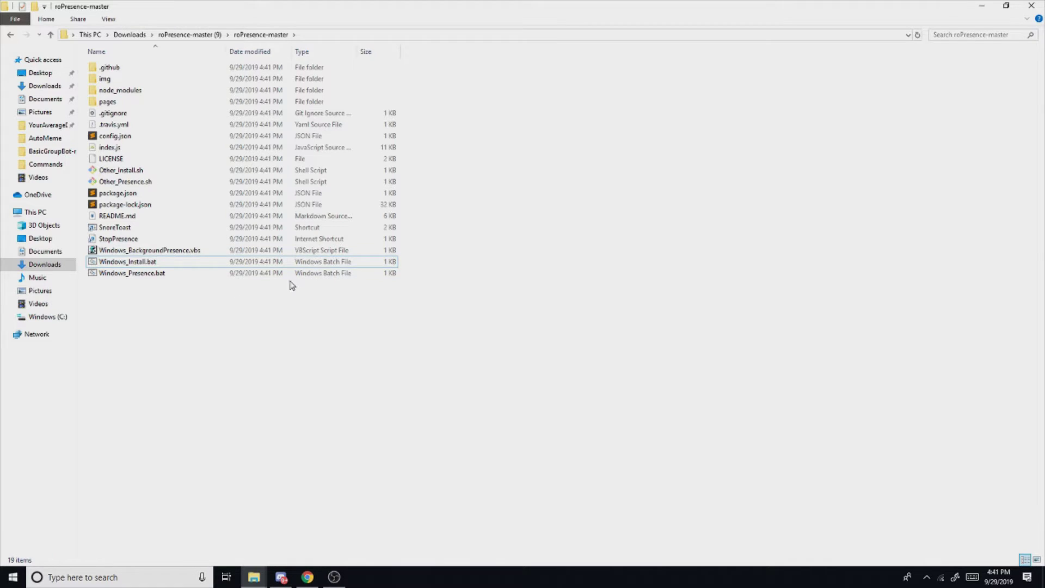
click(354, 252)
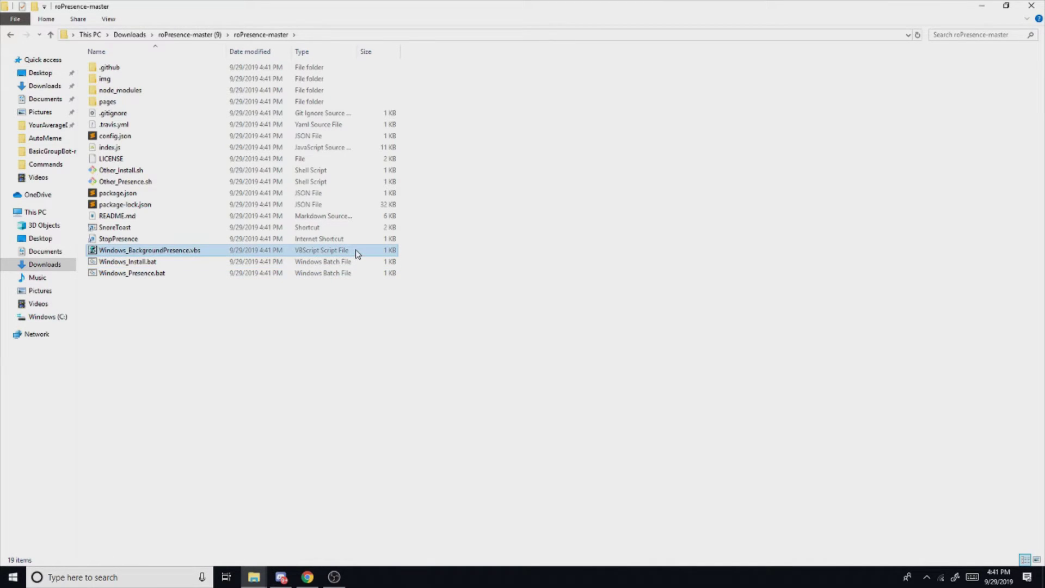
click(505, 255)
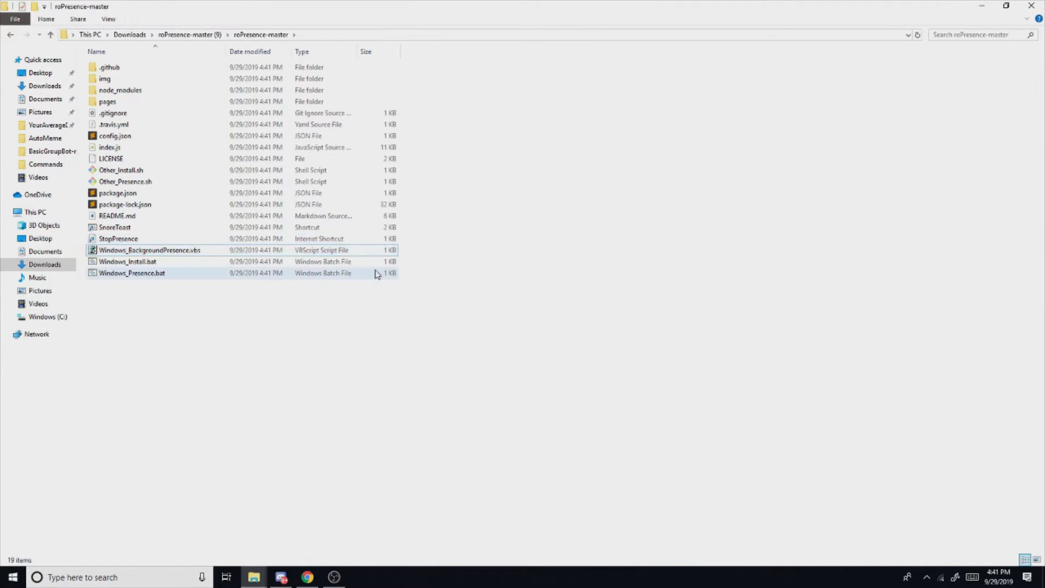
click(267, 274)
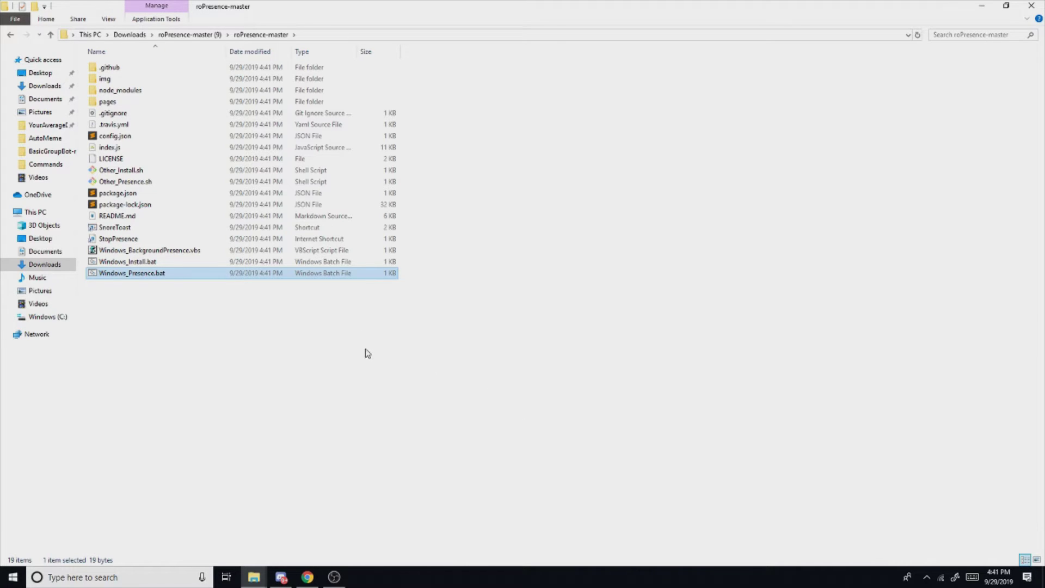
click(346, 295)
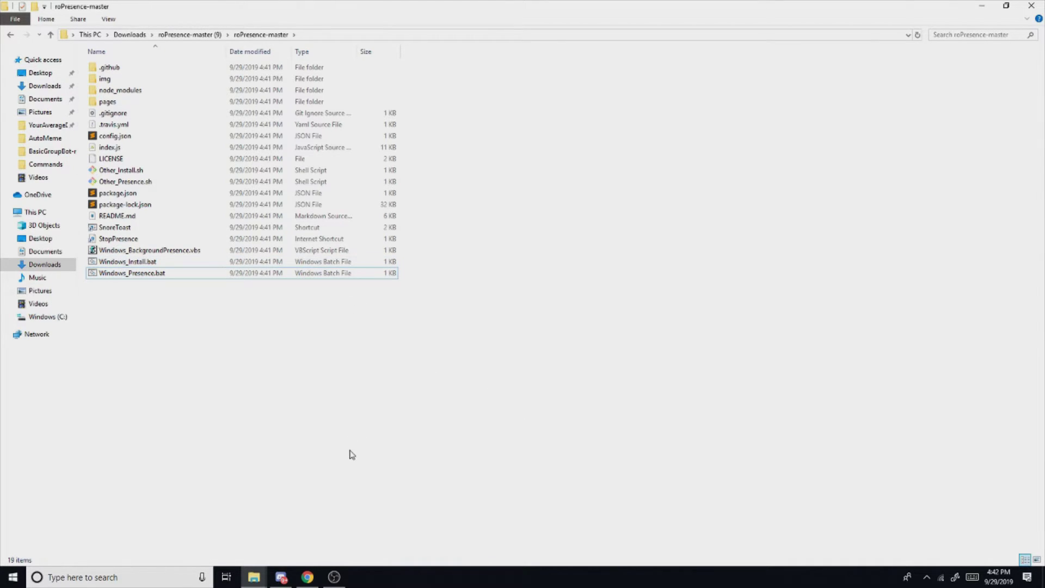
- Switch to Chrome and examine the roPresence_bot profile on Roblox, including its additional profile options
click(307, 576)
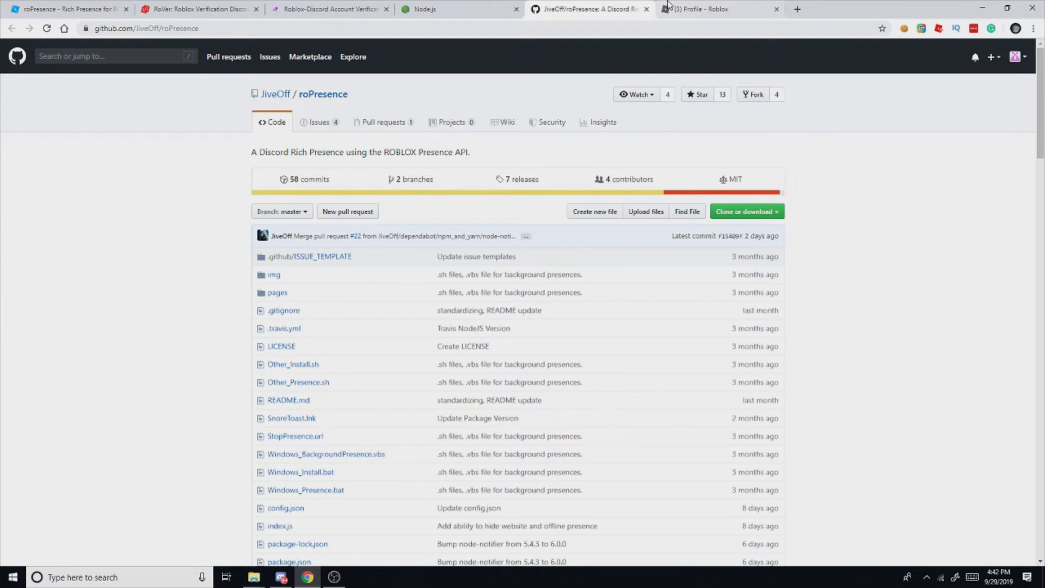
click(702, 9)
double_click(395, 146)
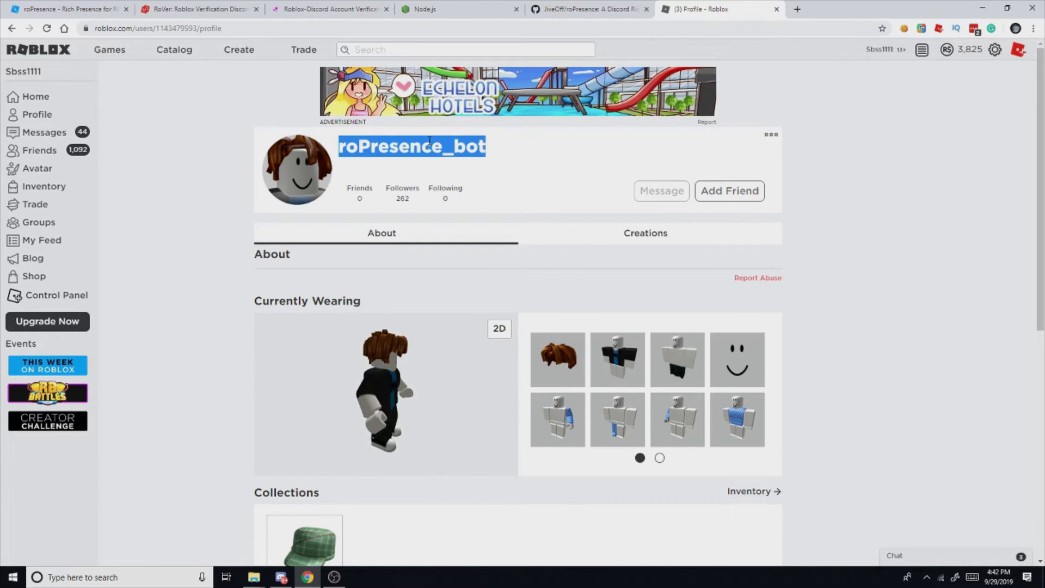
click(514, 145)
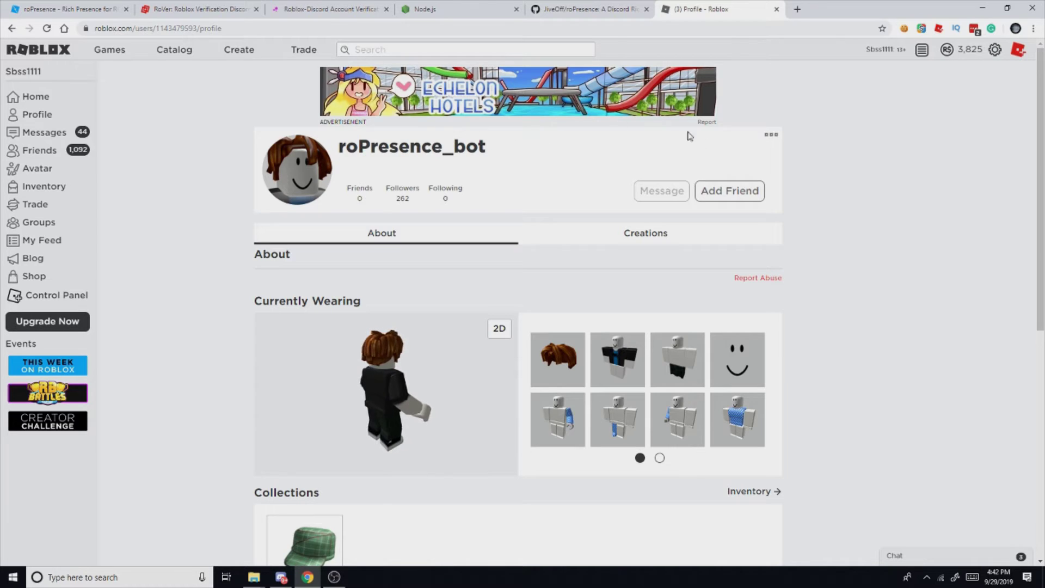
click(776, 137)
click(930, 158)
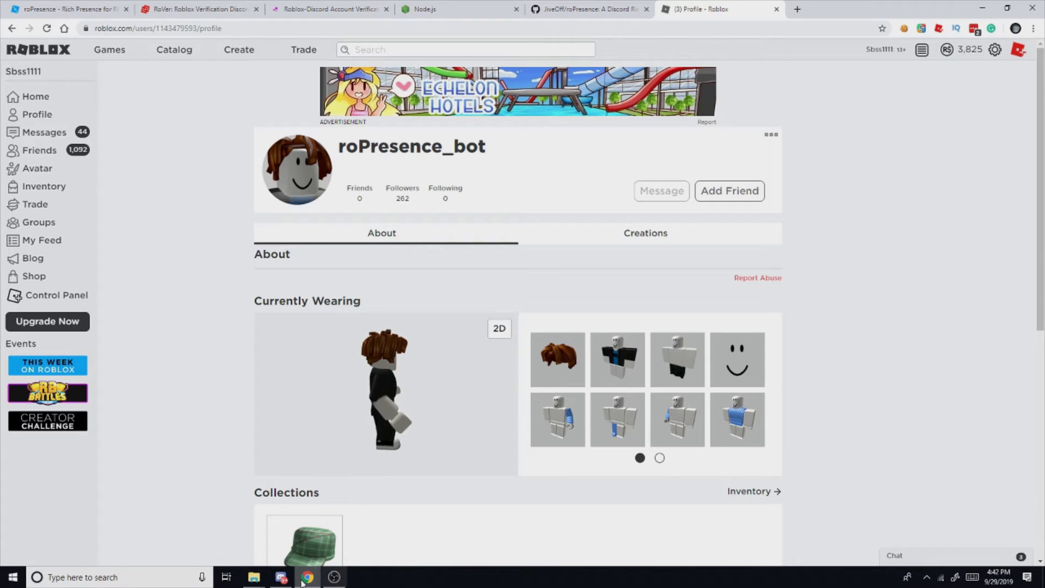
- Switch to File Explorer, run Windows_Presence.bat from the roPresence-master folder and allow it to run anyway despite the SmartScreen block
click(253, 579)
click(413, 539)
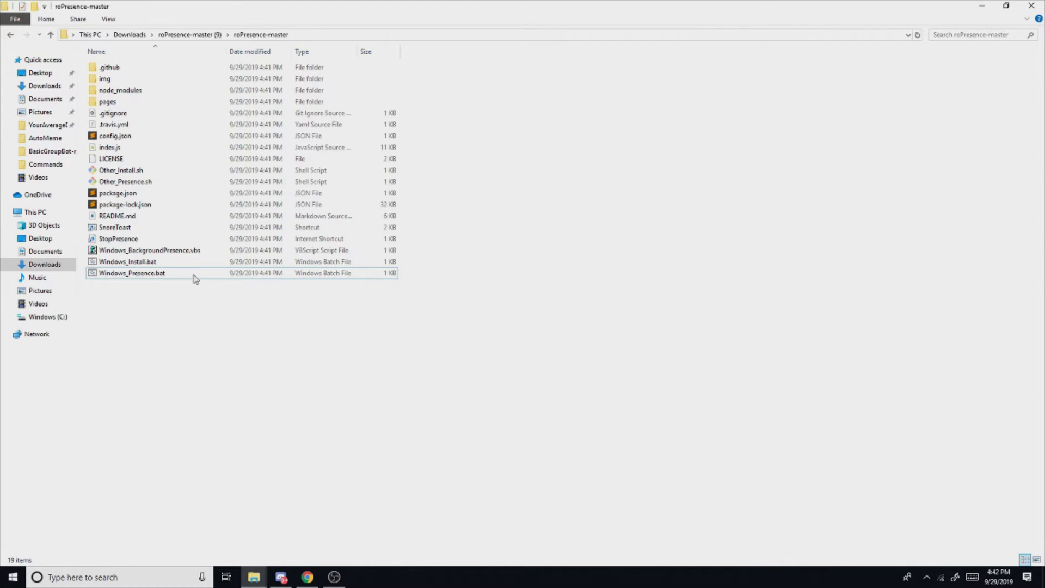
click(156, 272)
double_click(161, 276)
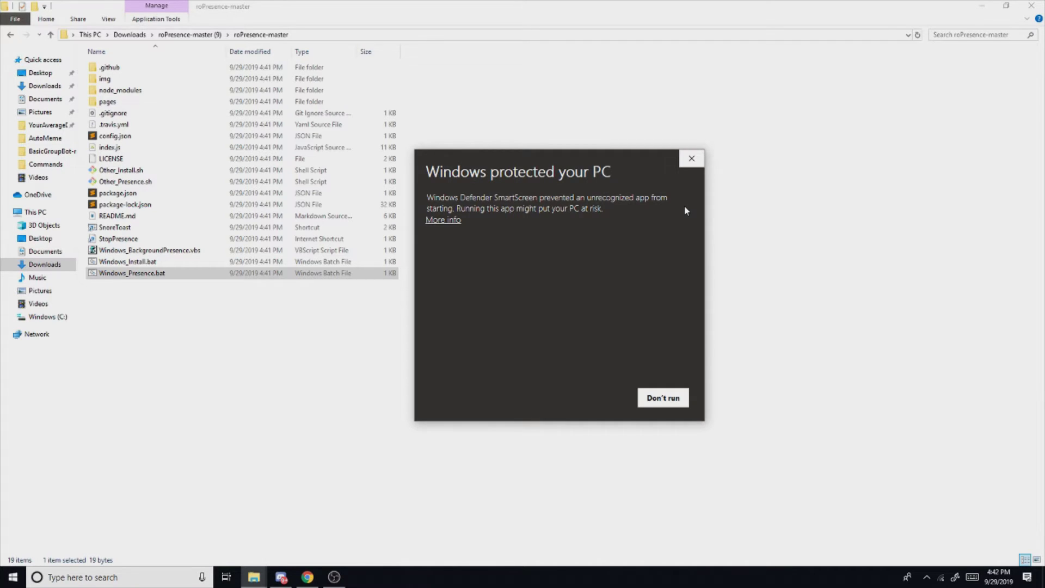
click(443, 219)
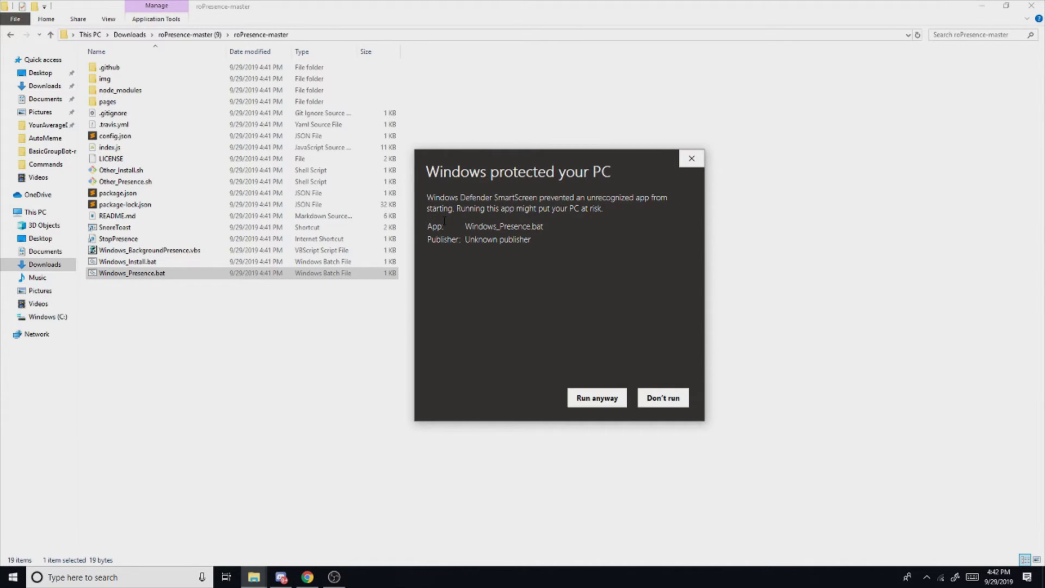
click(582, 393)
click(581, 93)
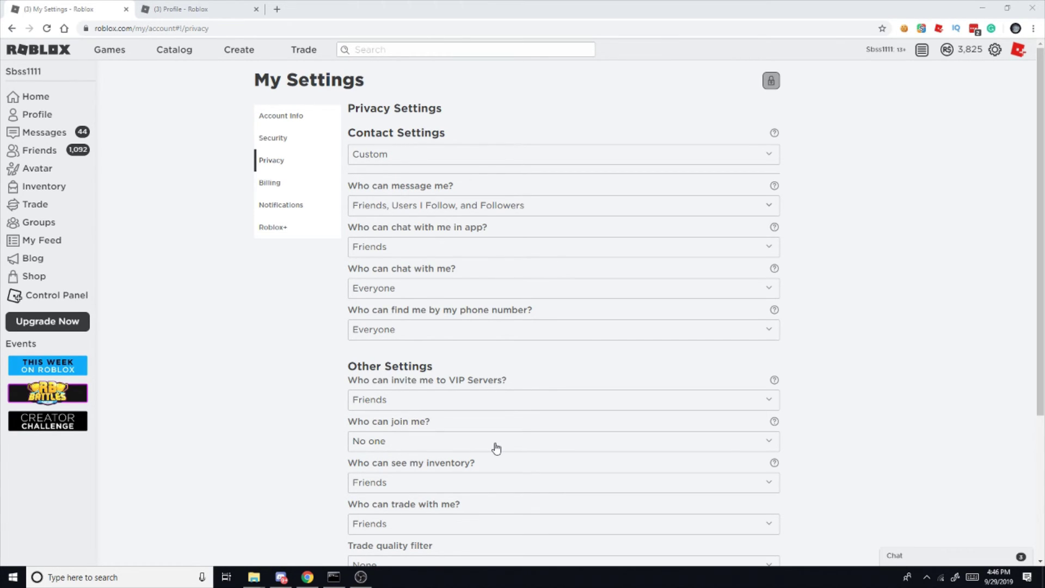
- Examine the available choices for "Who can join me?" in the Roblox privacy settings without changing the selection
triple_click(370, 423)
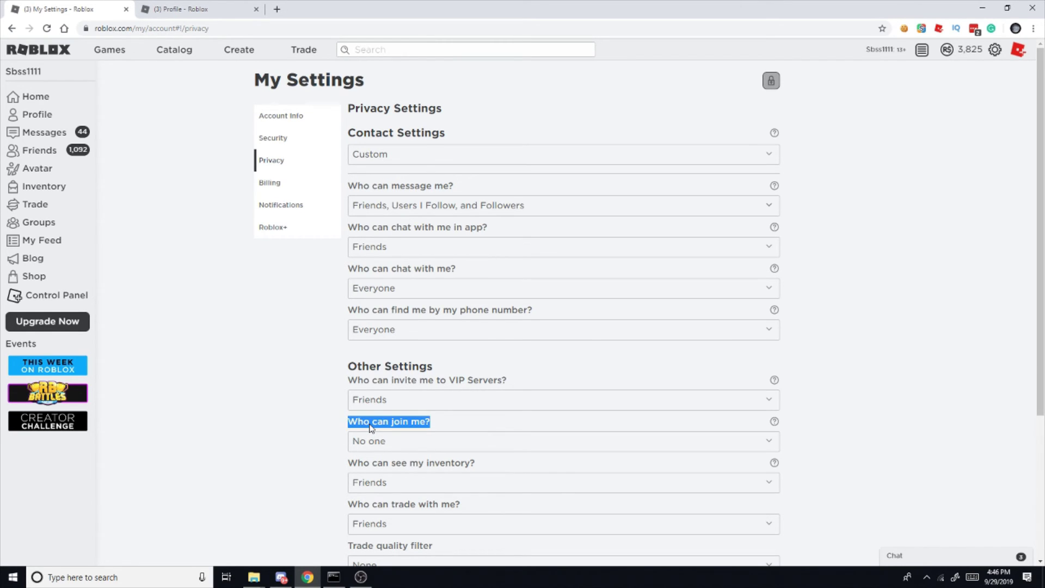
click(370, 429)
click(383, 441)
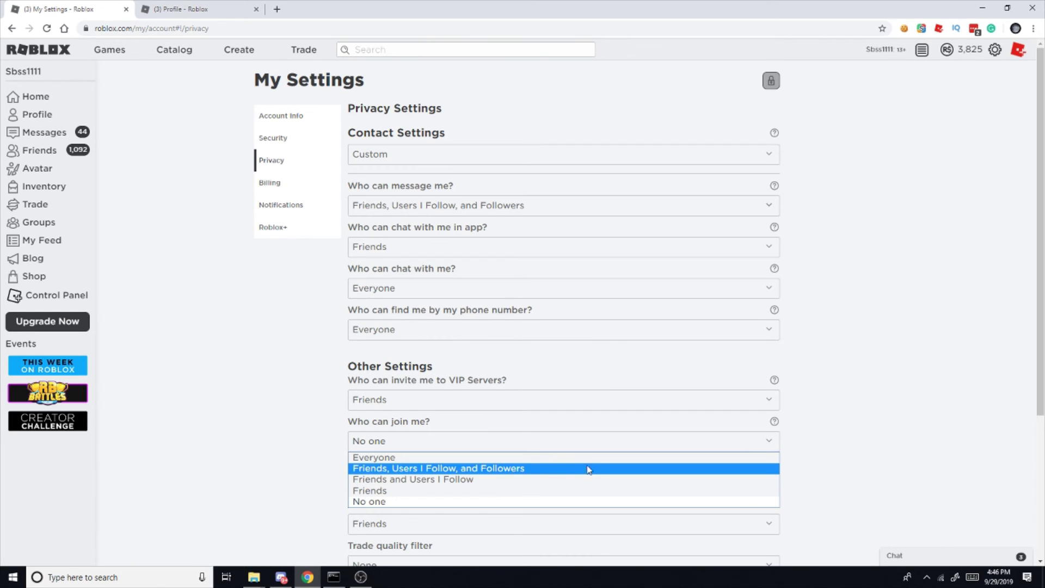
click(855, 368)
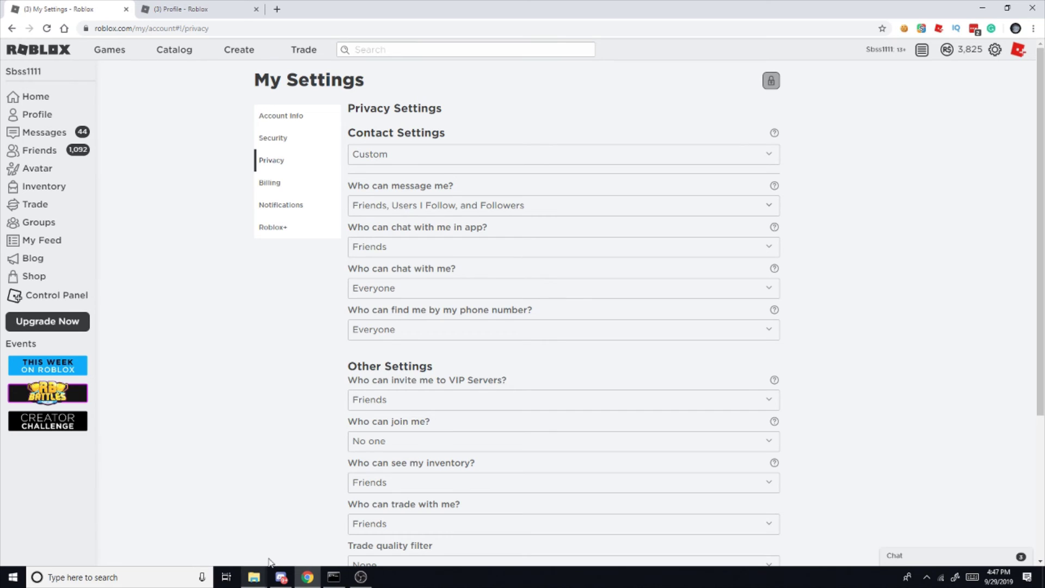
- Shut down roPresence with the StopPresence shortcut in the roPresence-master folder and close its npm console window
click(255, 576)
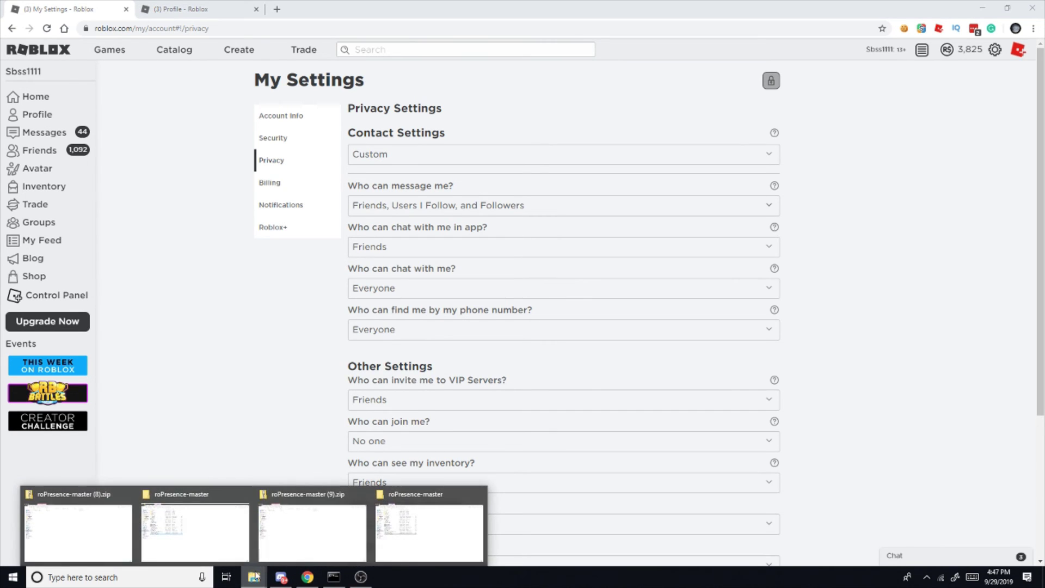
click(444, 530)
click(221, 261)
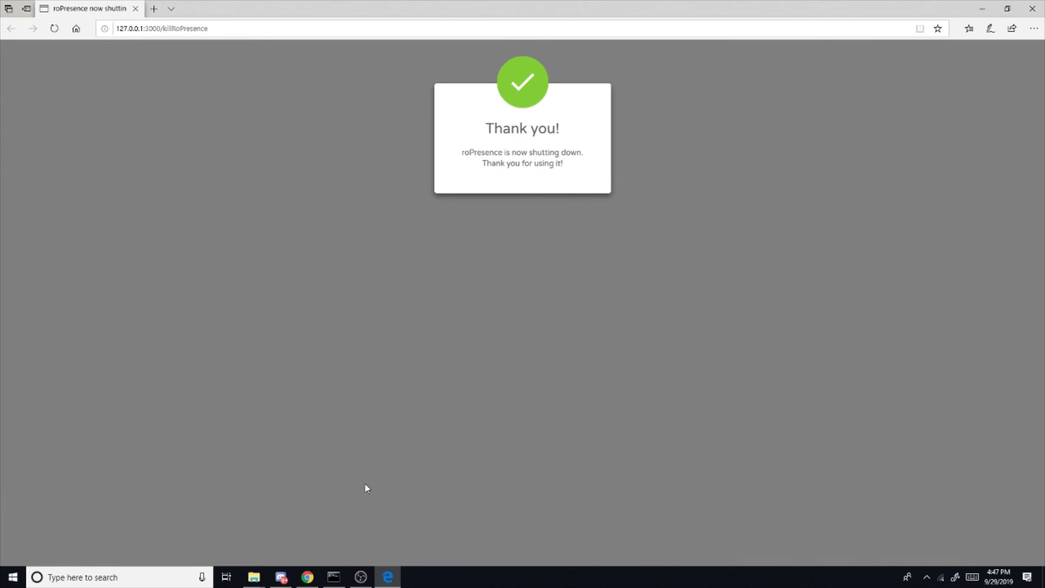
click(334, 577)
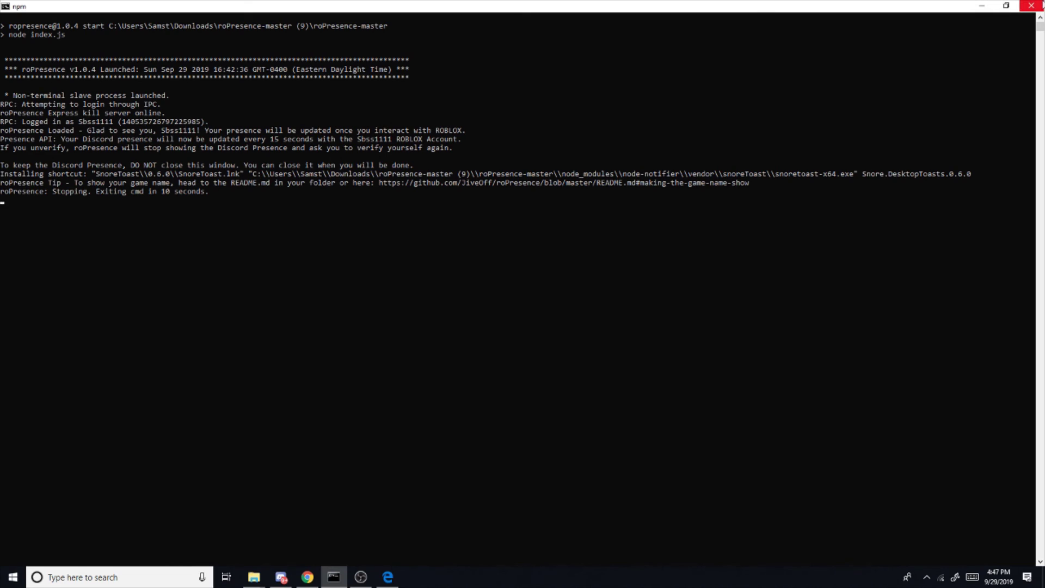
click(1041, 4)
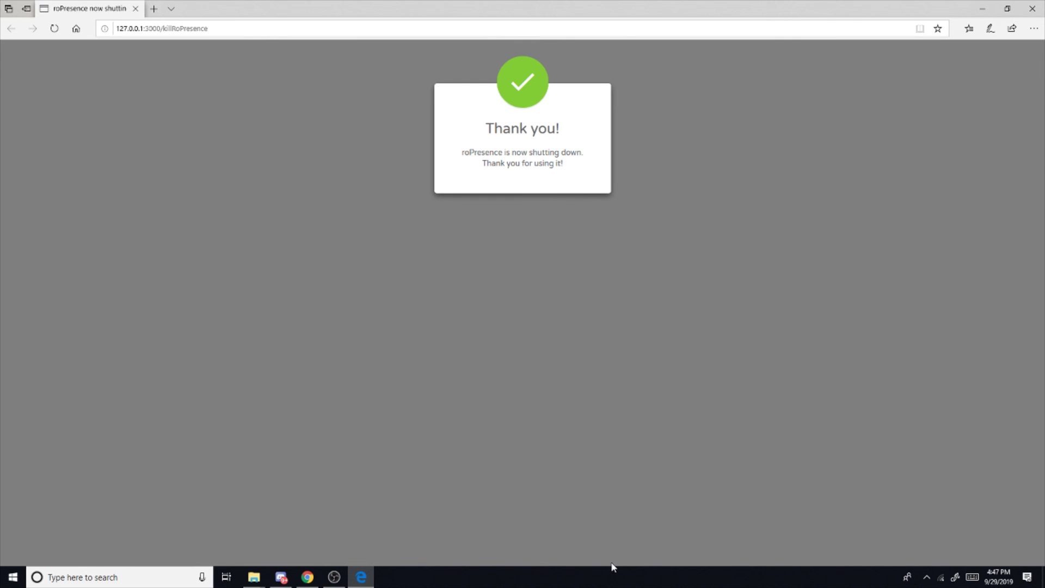
click(623, 578)
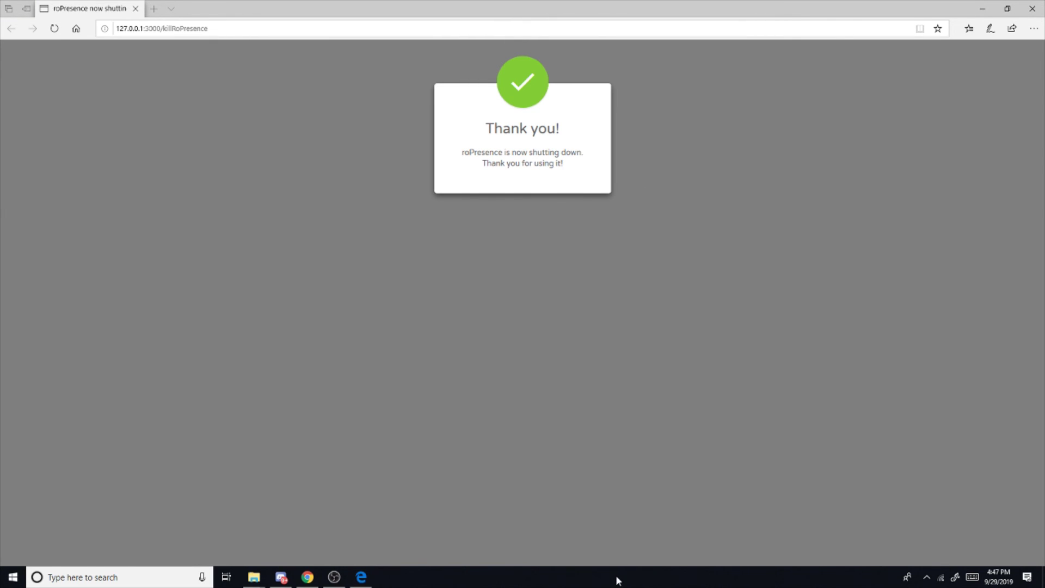